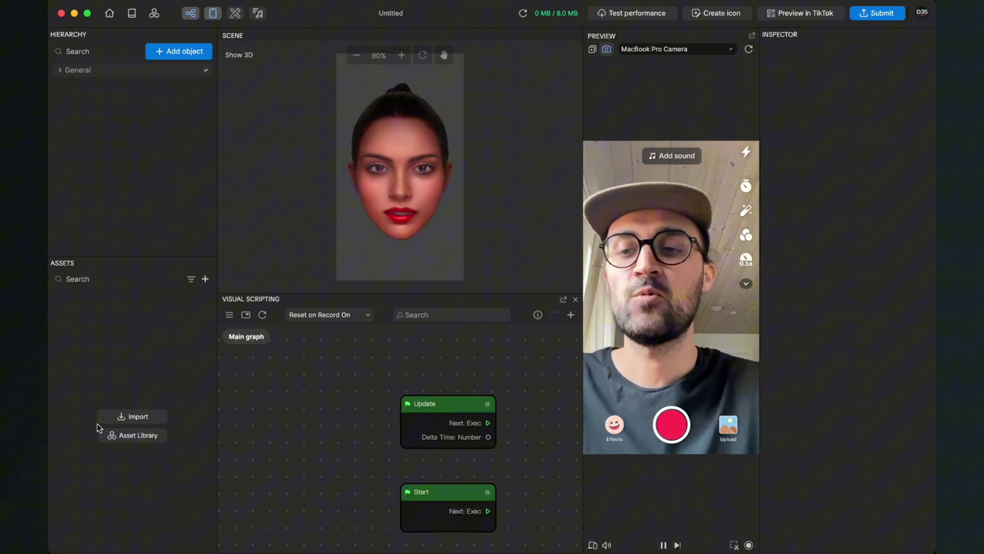
Step: Open the Asset Library and search its Sketchfab models for "Hat"
left_click(152, 440)
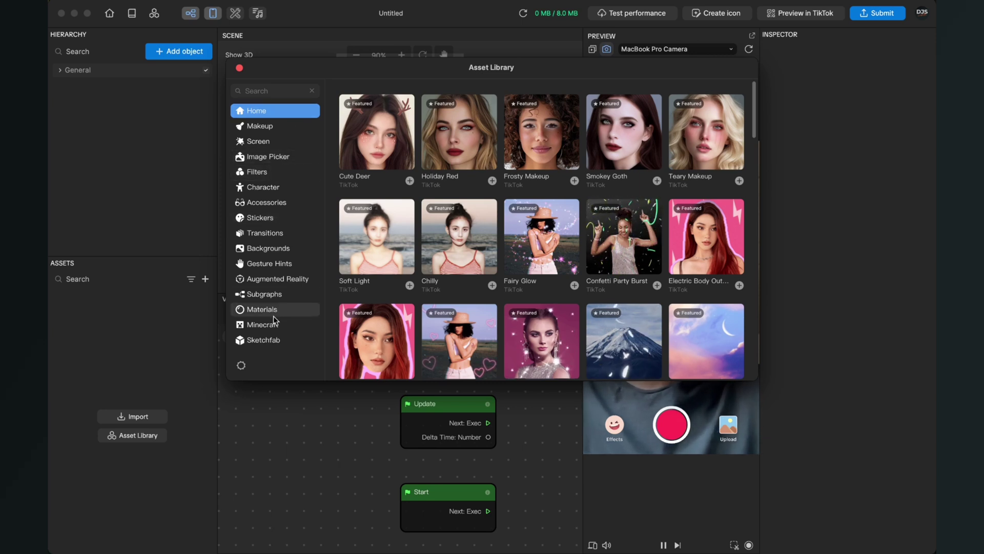
left_click(275, 343)
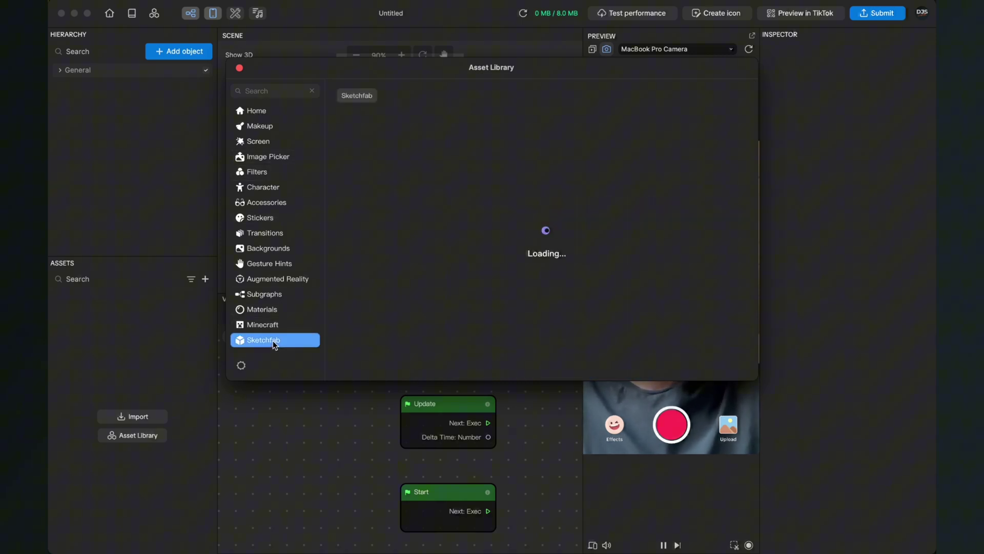
left_click(286, 91)
type("Hat")
key("Return")
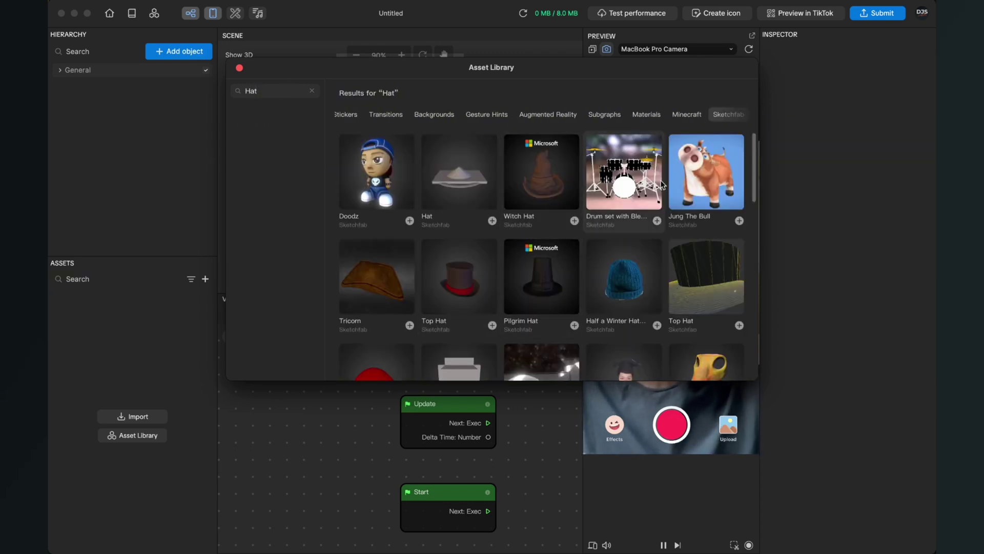
Step: Import the brown Top Hat model with the red band from the Sketchfab results and close the Asset Library
scroll(543, 283, "down", 10)
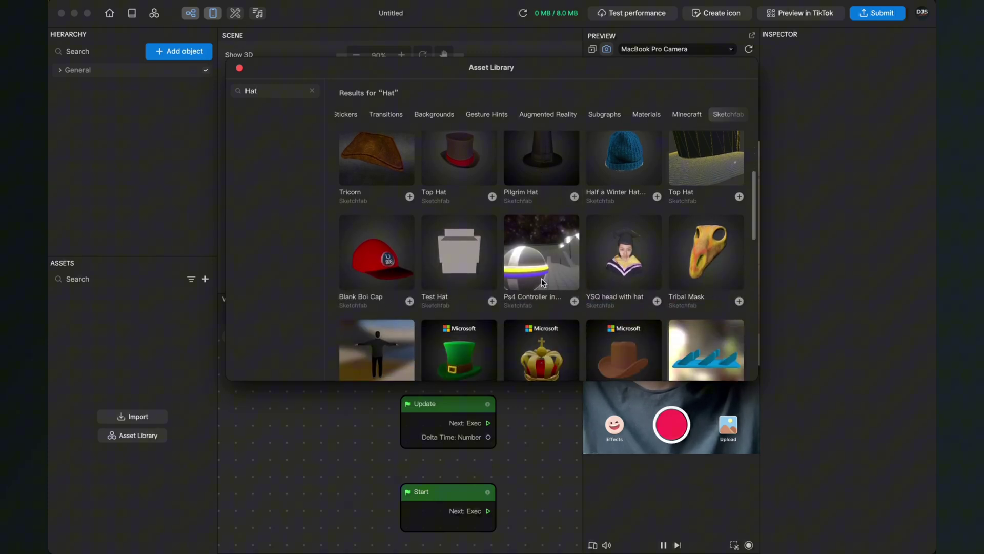
scroll(541, 278, "up", 8)
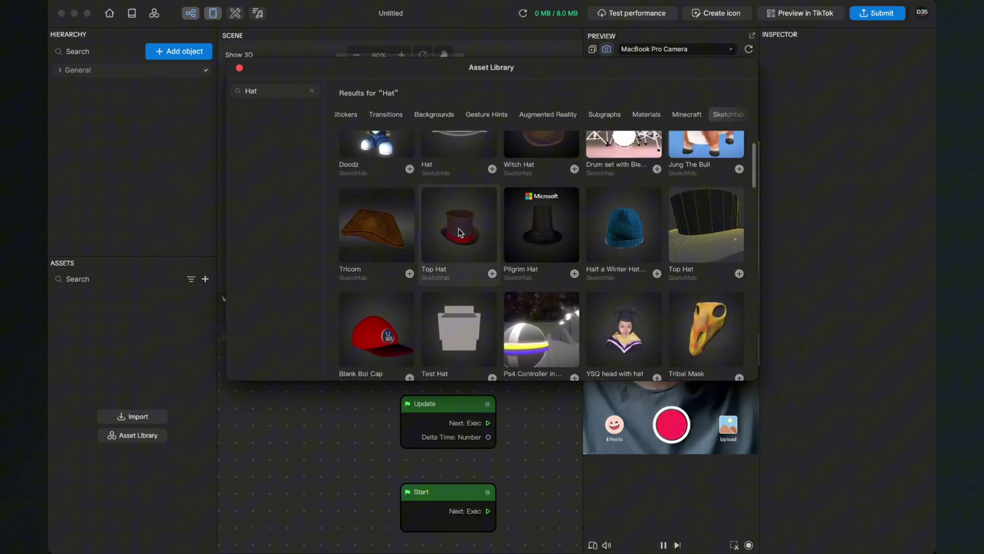
left_click(451, 217)
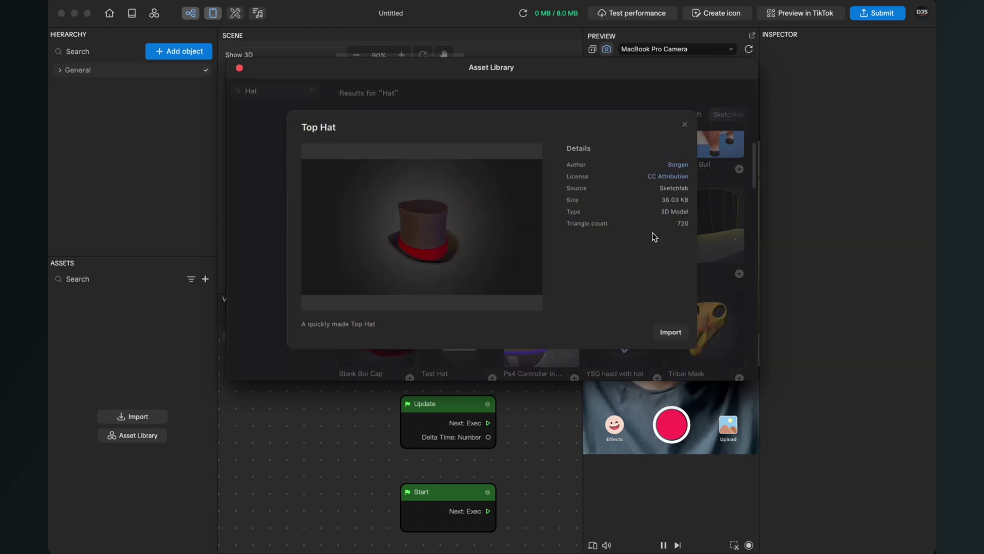
left_click(663, 336)
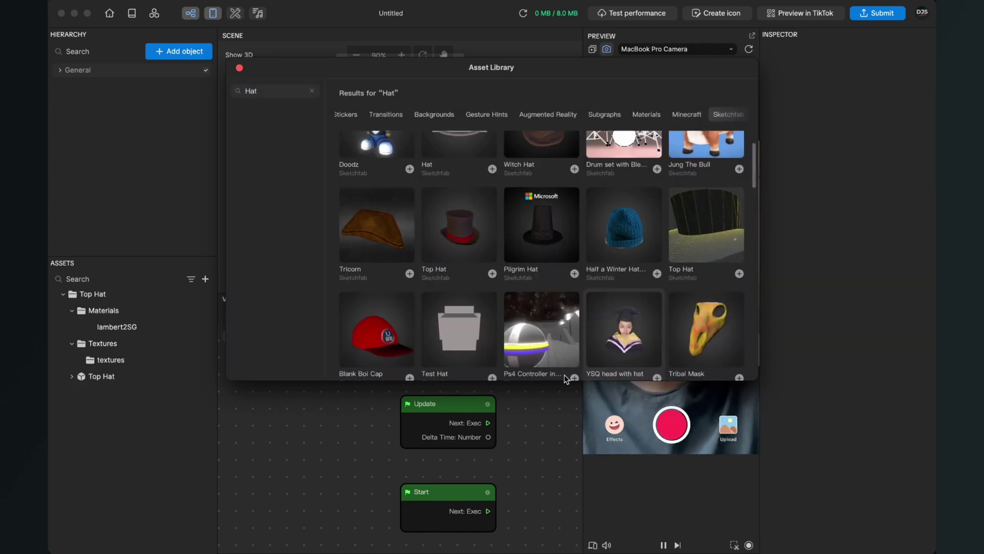
left_click(239, 68)
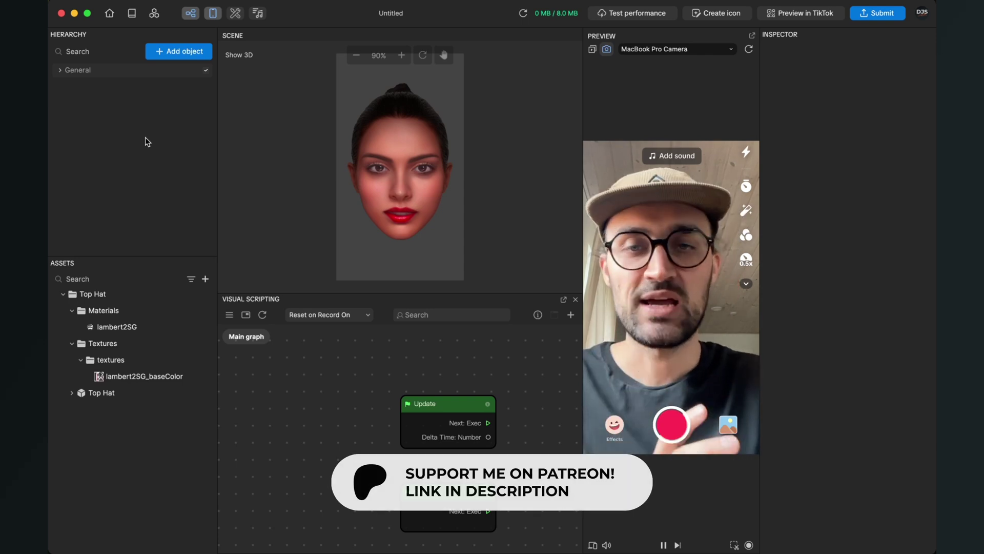
Step: Add a Head Collider from the AR Tracking objects to the scene
left_click(191, 51)
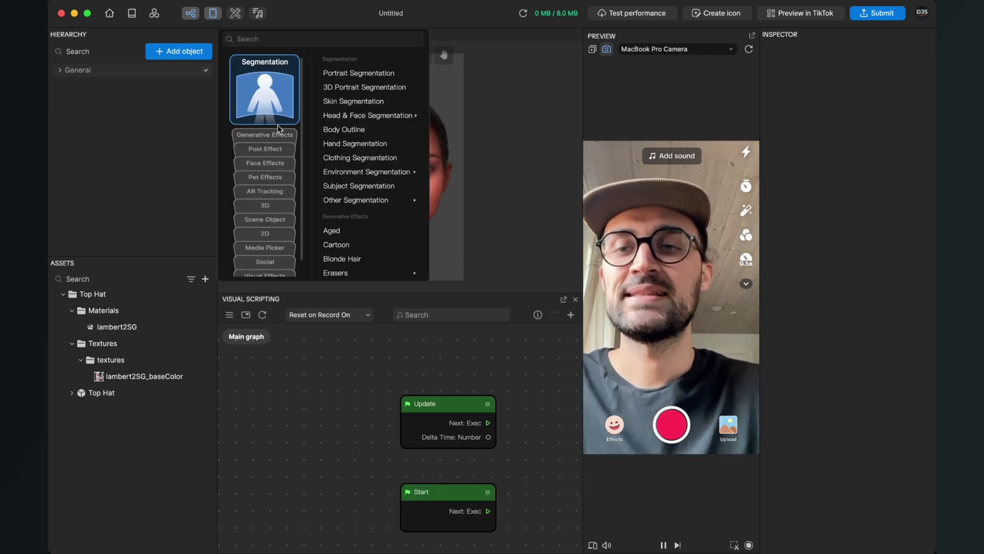
scroll(277, 131, "down", 10)
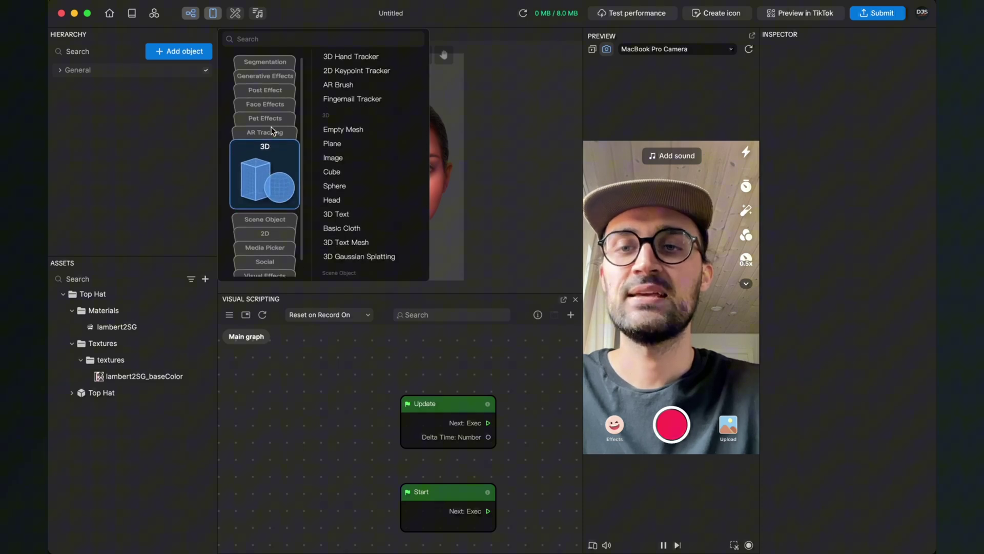
scroll(272, 132, "up", 5)
scroll(273, 131, "down", 2)
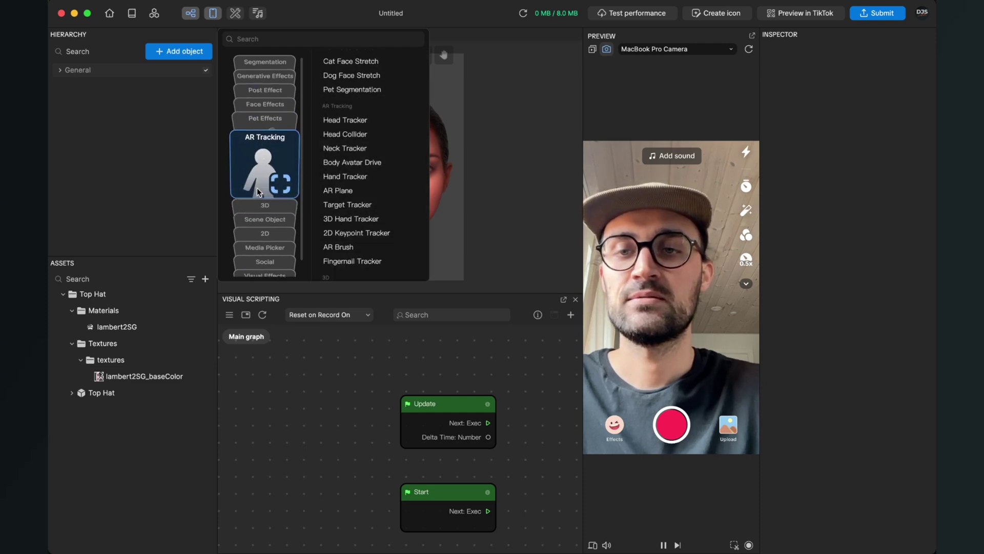
left_click(349, 134)
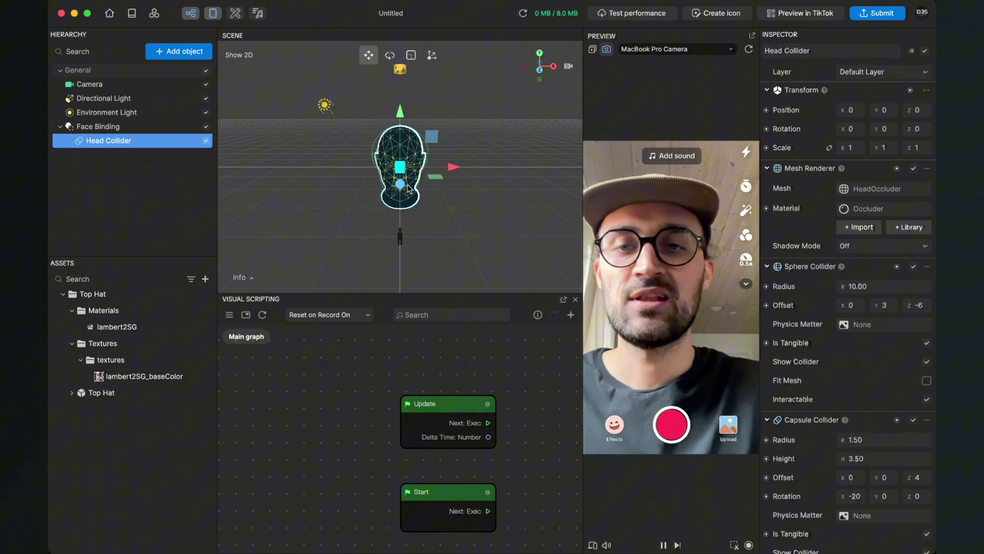
Step: Enlarge the scene view and place the Top Hat model under Face Binding, above the Head Collider
left_click_drag(380, 293, 378, 433)
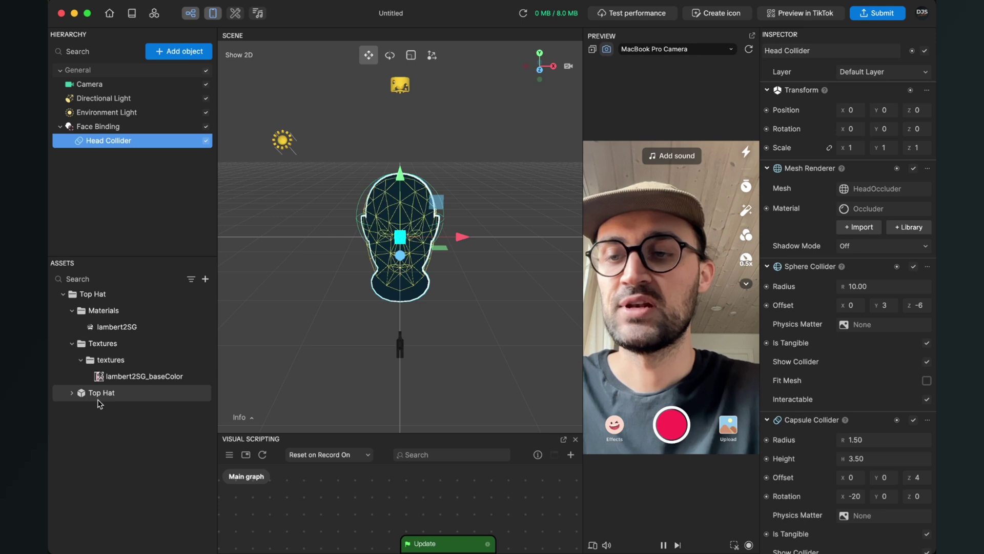
left_click_drag(98, 400, 106, 136)
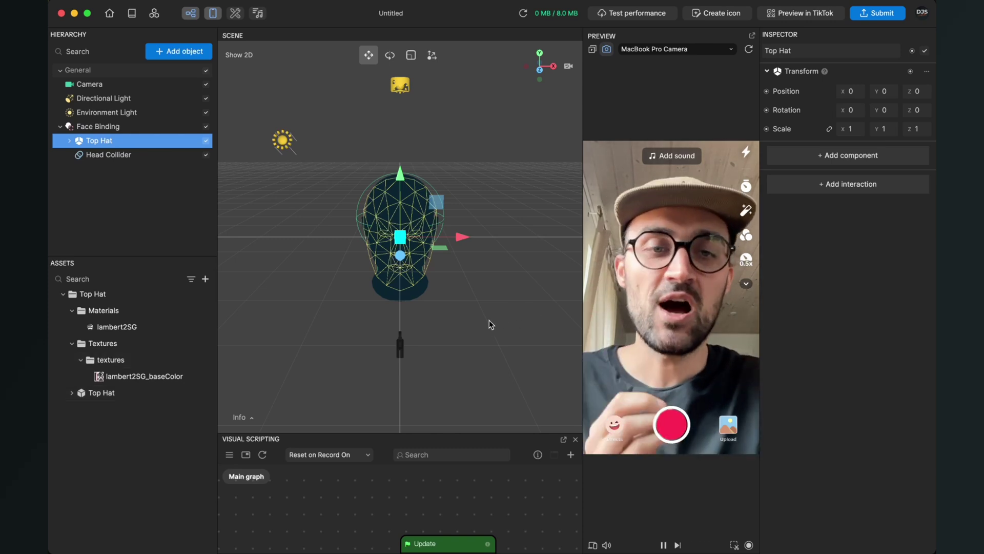
Step: Raise the Top Hat along the vertical axis onto the crown of the head, to a Y position of about 9.3
scroll(459, 338, "down", 5)
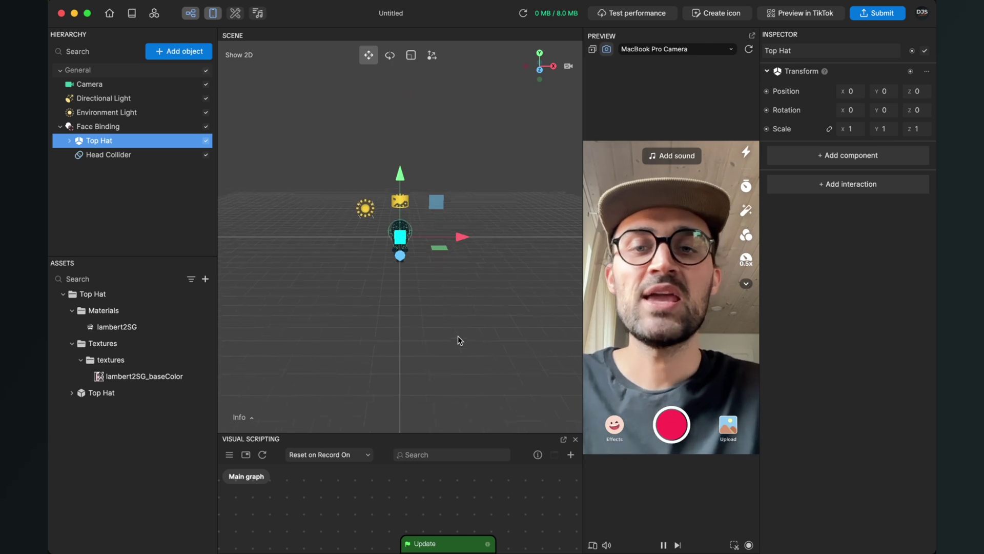
scroll(457, 336, "up", 5)
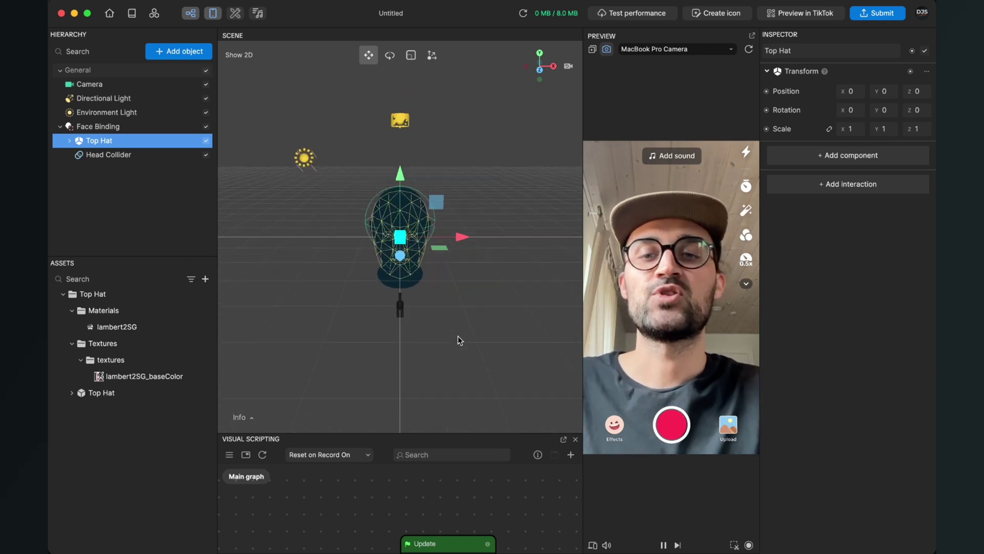
scroll(457, 337, "up", 5)
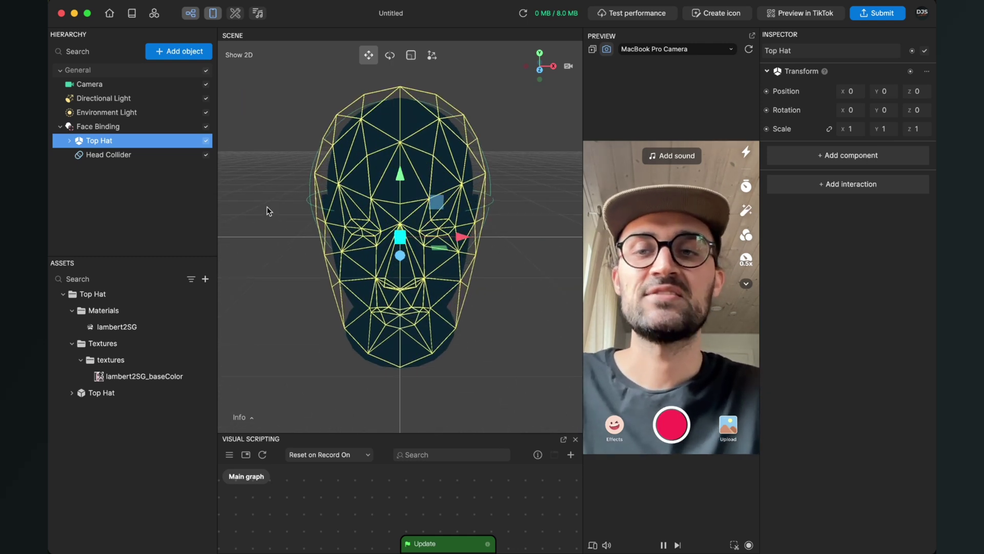
scroll(342, 213, "down", 5)
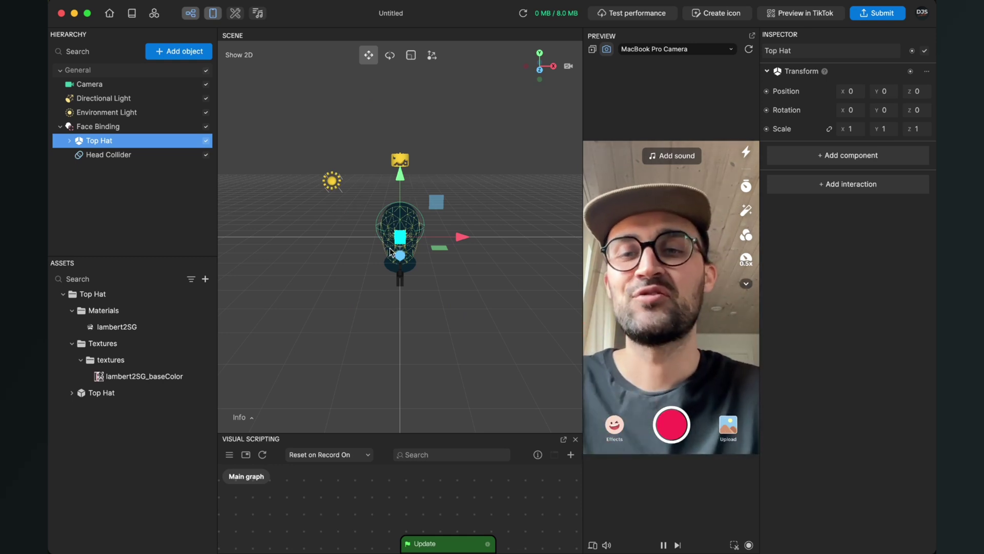
scroll(403, 237, "up", 5)
scroll(405, 238, "down", 5)
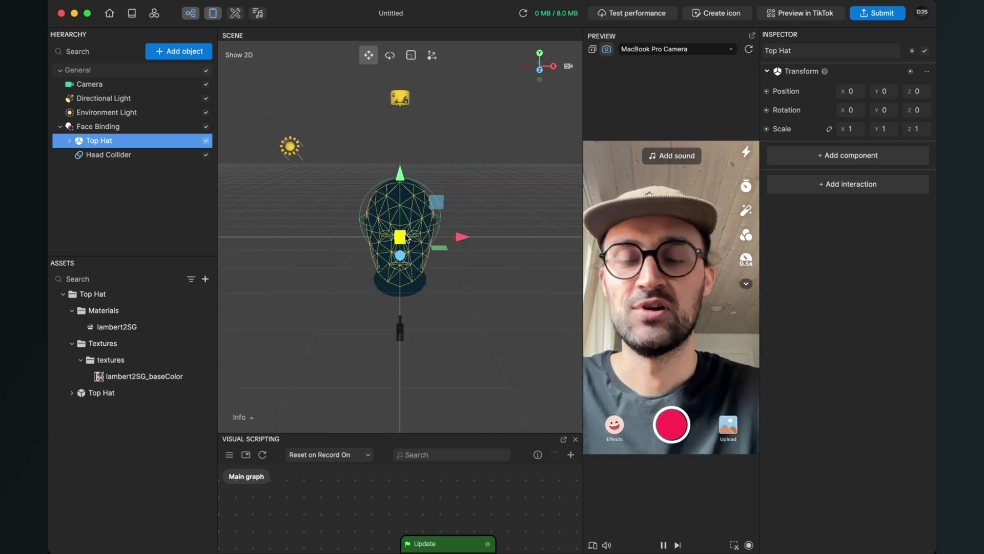
scroll(408, 237, "up", 3)
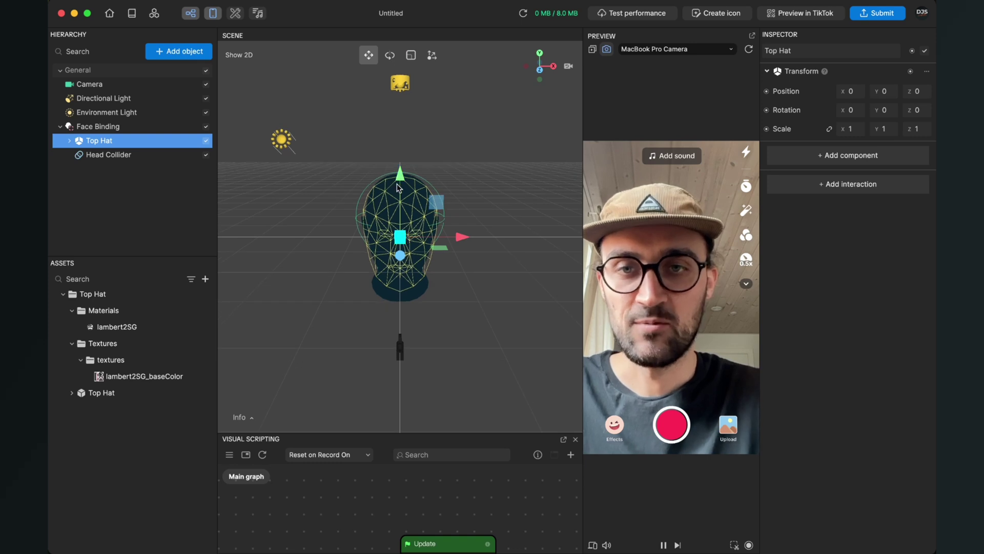
left_click_drag(398, 188, 399, 174)
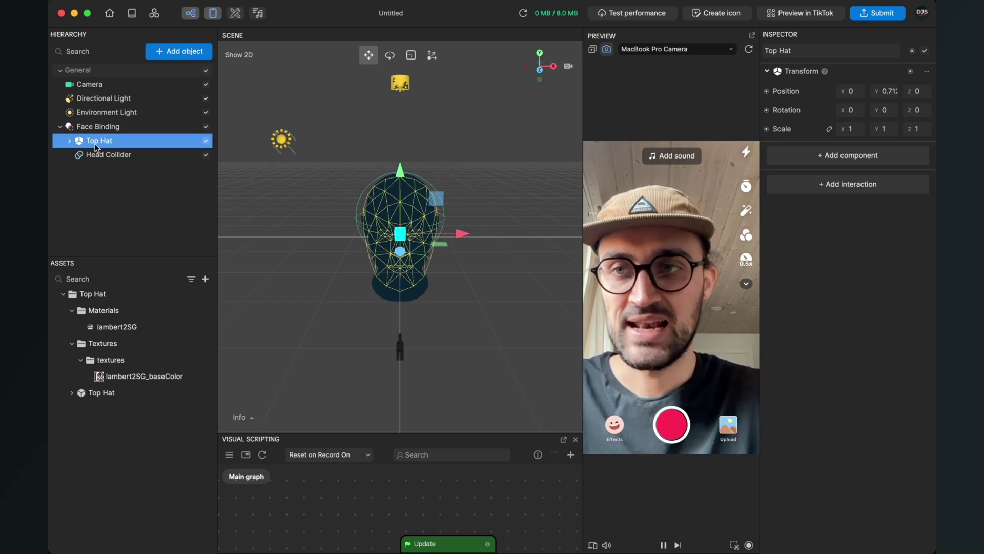
double_click(98, 141)
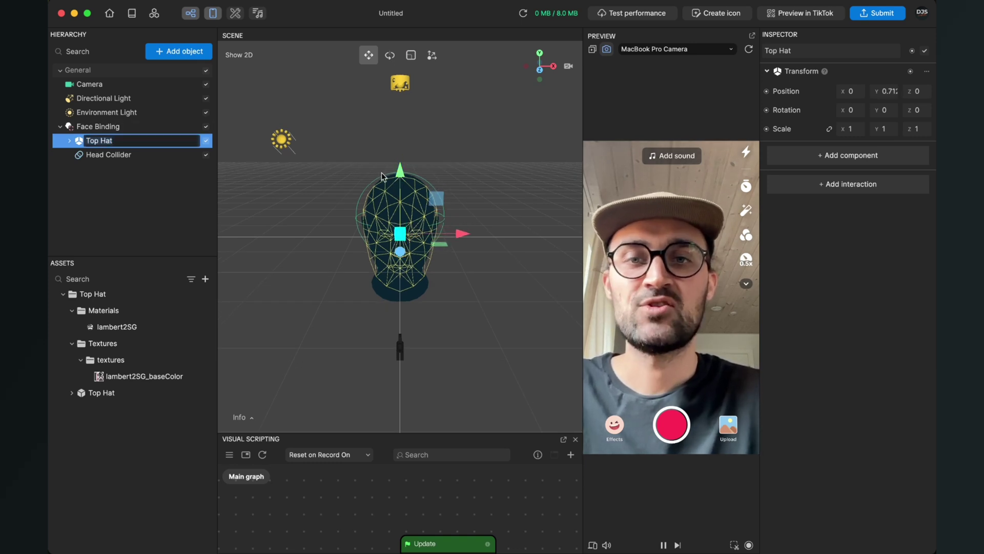
left_click_drag(402, 180, 402, 134)
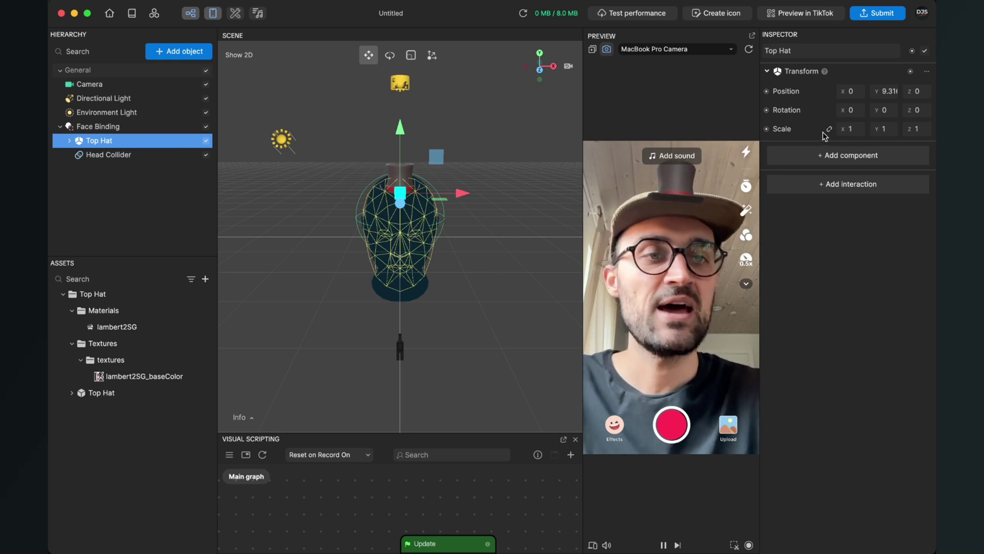
Step: Link the Top Hat's scale axes and scale it uniformly to 2
left_click(852, 134)
type("2")
key("Return")
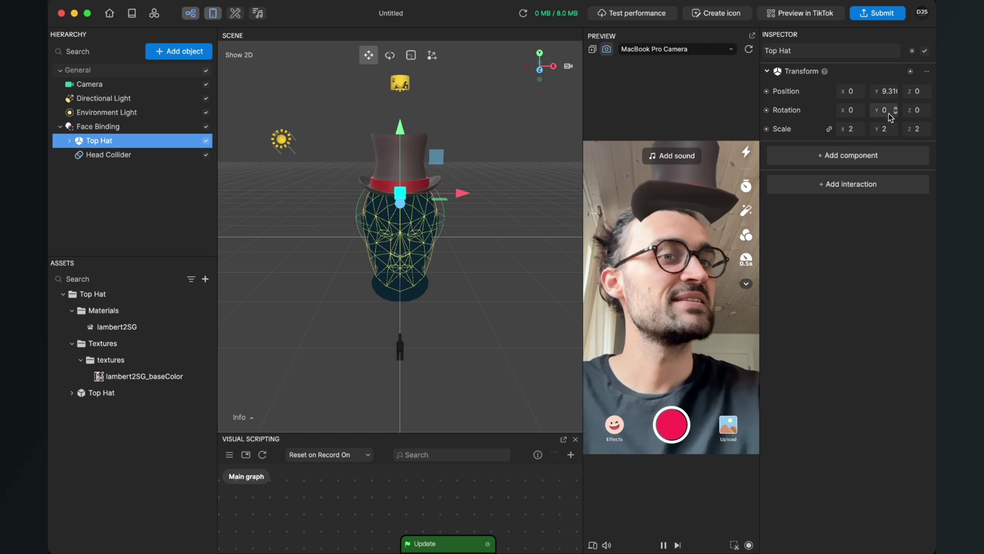
Step: Move the Top Hat back on the head by trying a Z position of -2 and setting it to -5
left_click(929, 93)
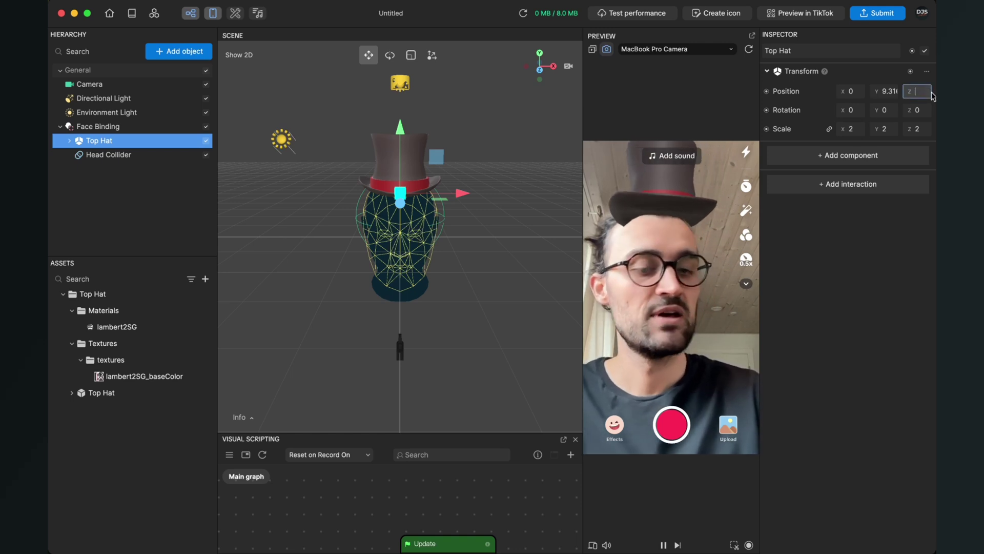
key("Return")
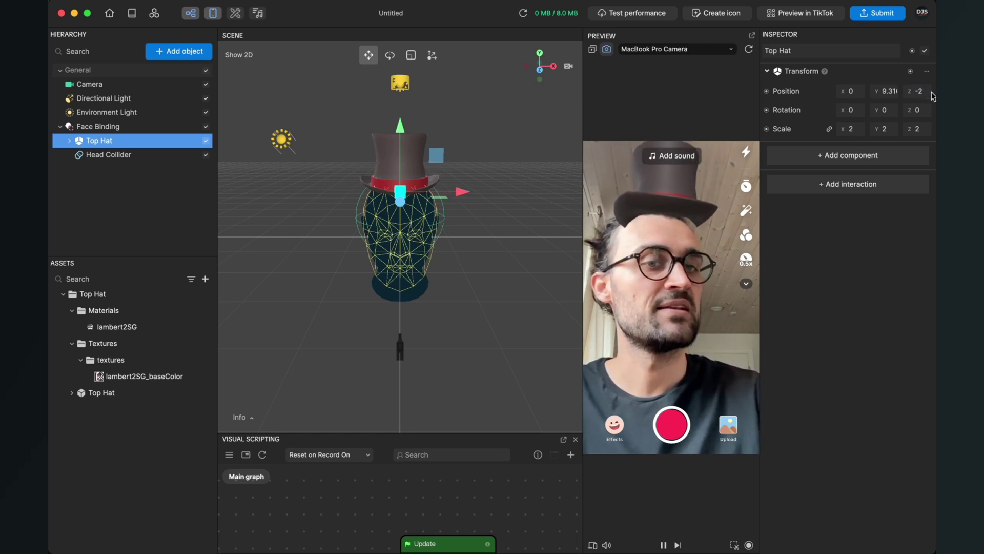
double_click(919, 91)
type("-5")
key("Return")
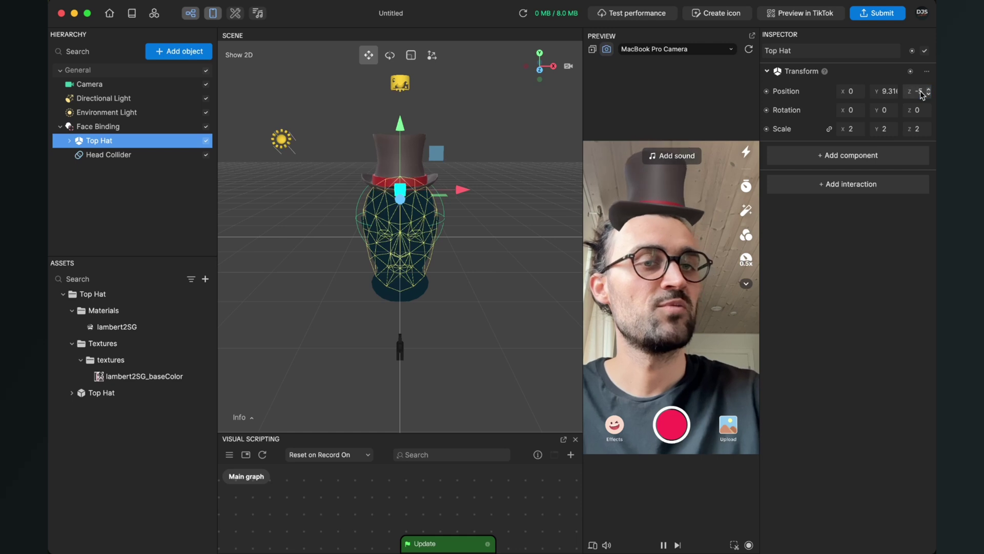
Step: Try a uniform scale of 3 on the Top Hat and reduce it to 2.5
left_click(851, 129)
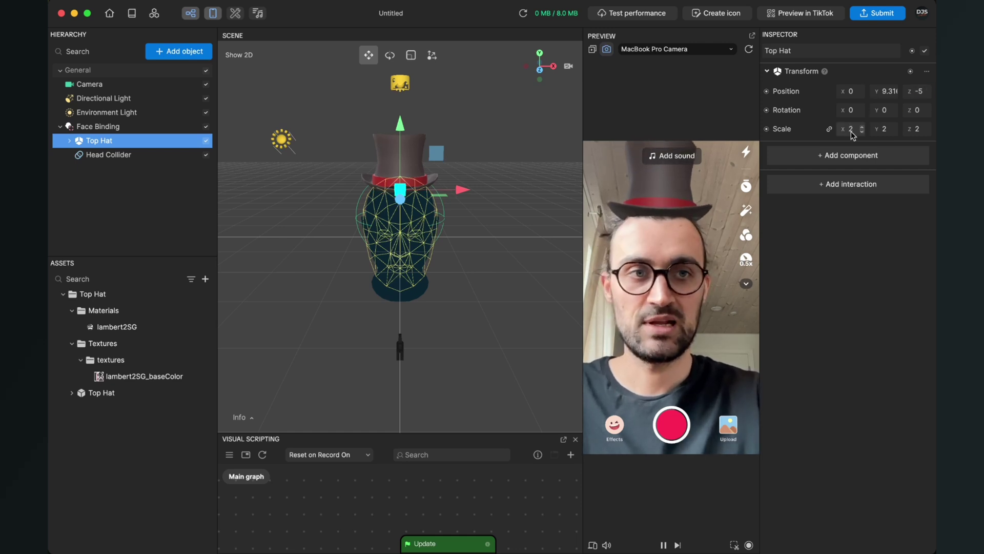
type("3")
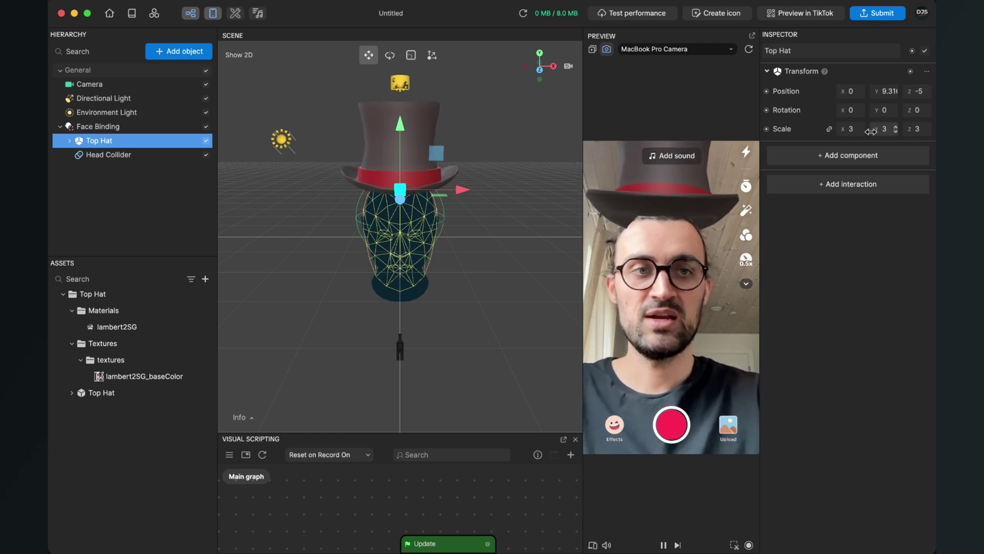
type(".5")
key("Return")
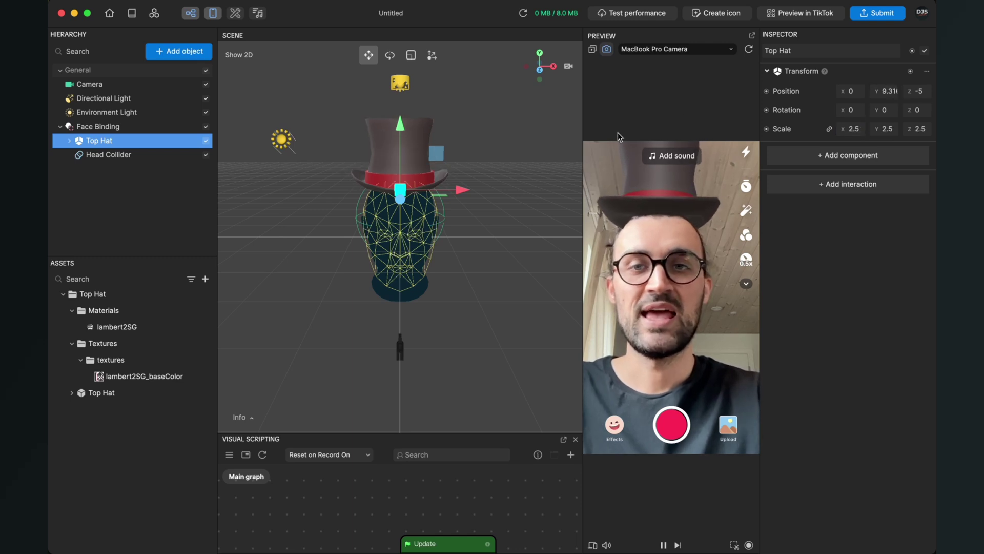
Step: Lower the Top Hat on the head by trying a Y position of 8 and setting it to 6
left_click(885, 91)
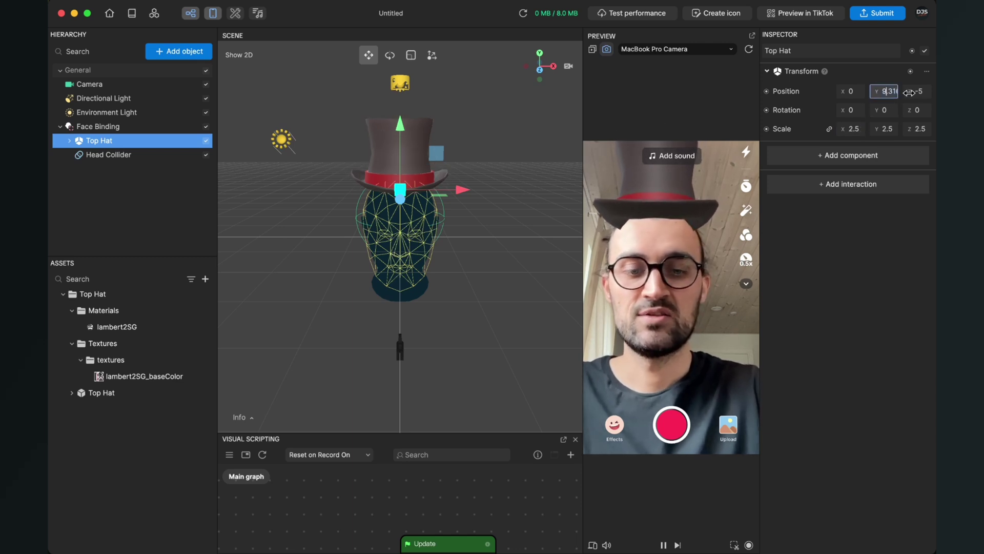
type("8")
key("Return")
type("6")
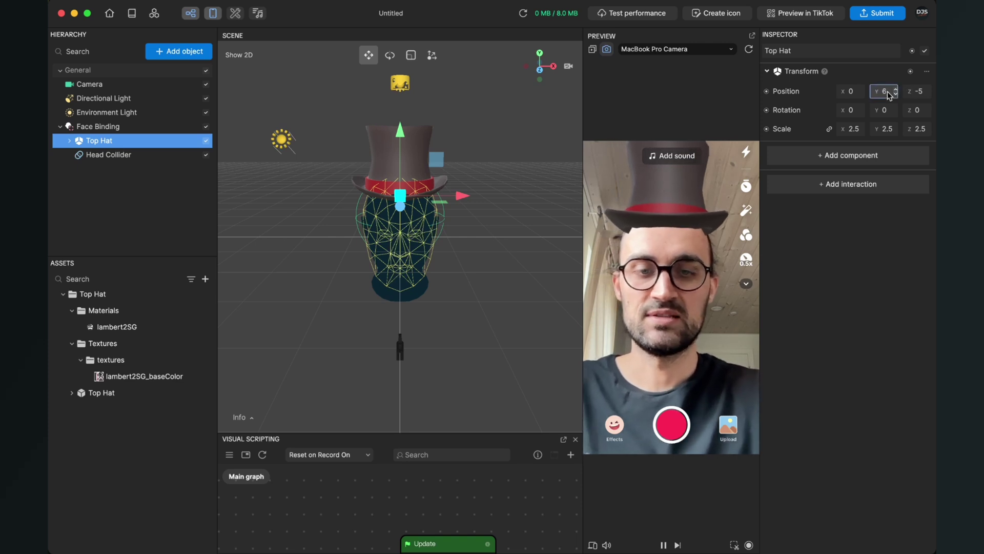
key("Return")
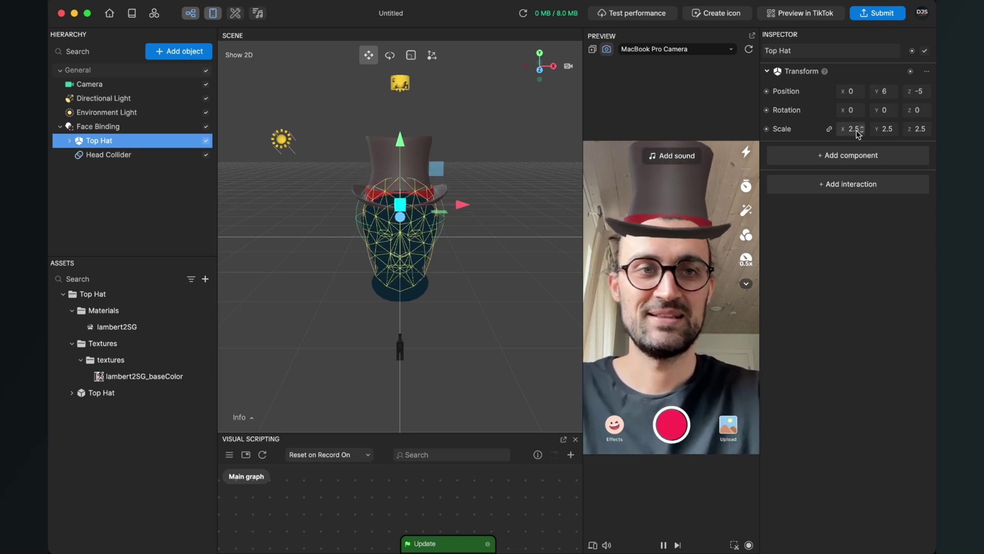
Step: Set the Top Hat's uniform scale to 3 and its Z position to -6
scroll(872, 134, "up", 2)
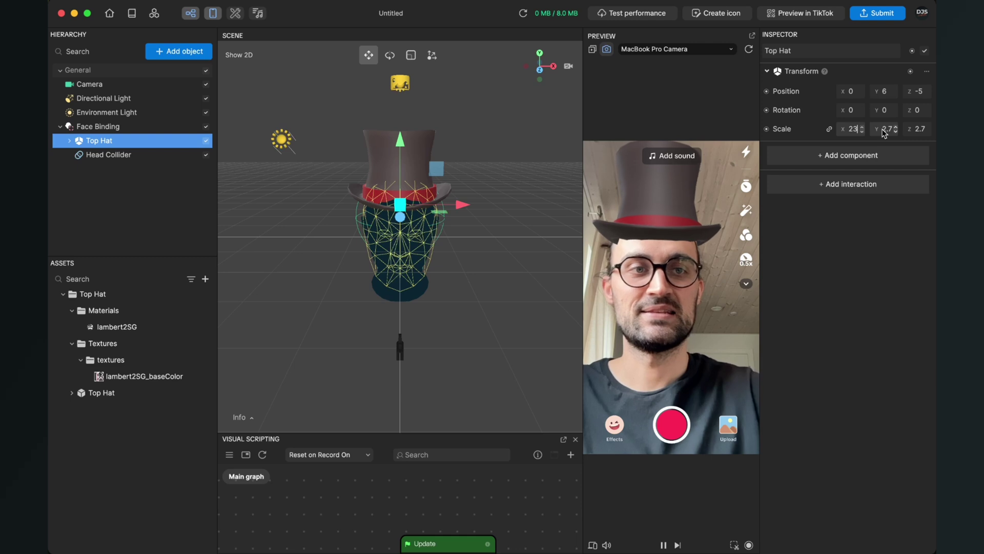
scroll(883, 131, "up", 3)
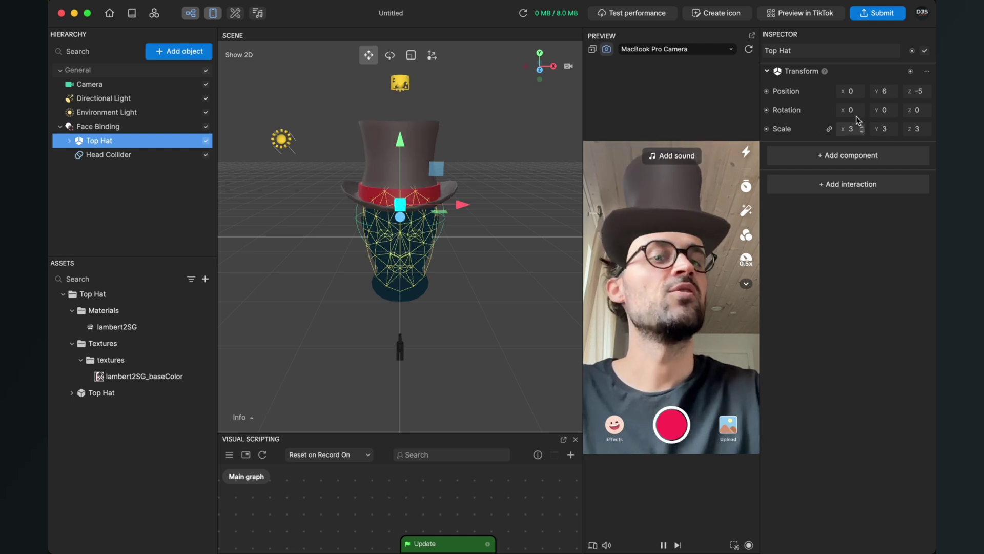
left_click(920, 92)
key("BackSpace")
type("-6")
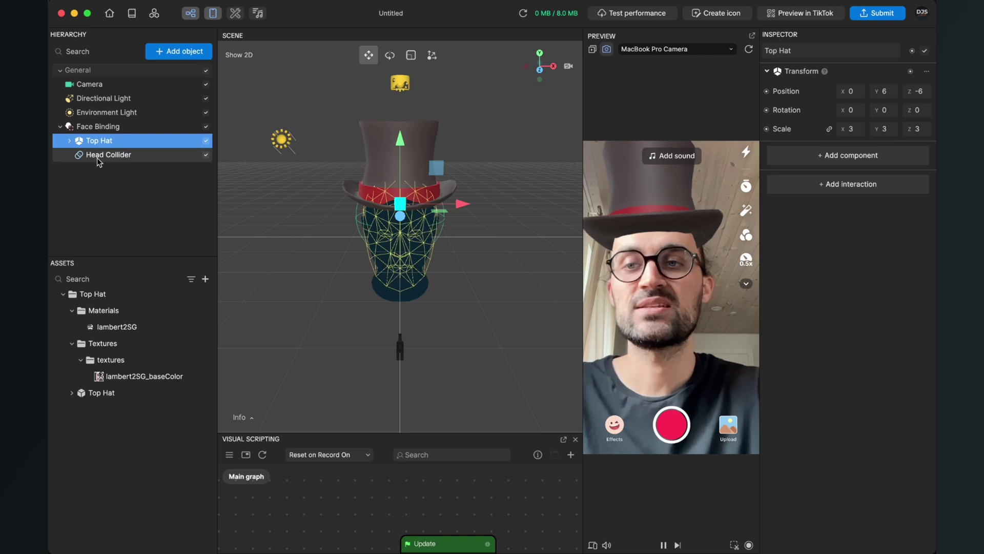
Step: Compare the hat in the preview with the Head Collider switched off and on again
left_click(208, 156)
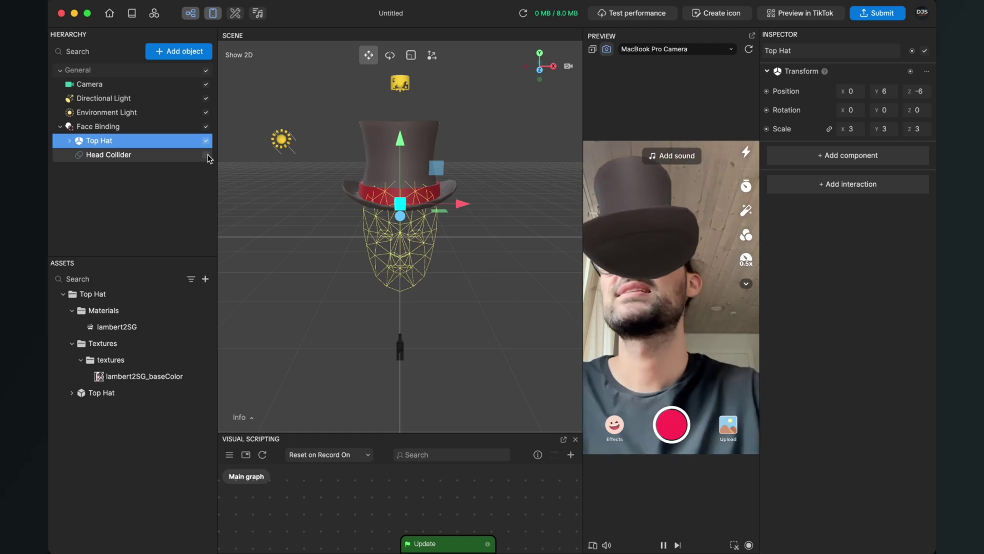
left_click(208, 156)
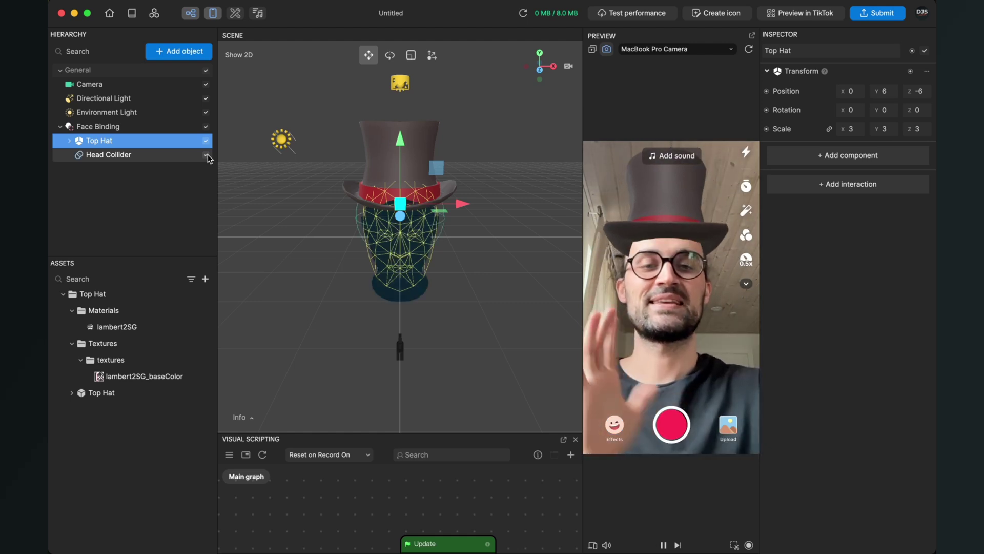